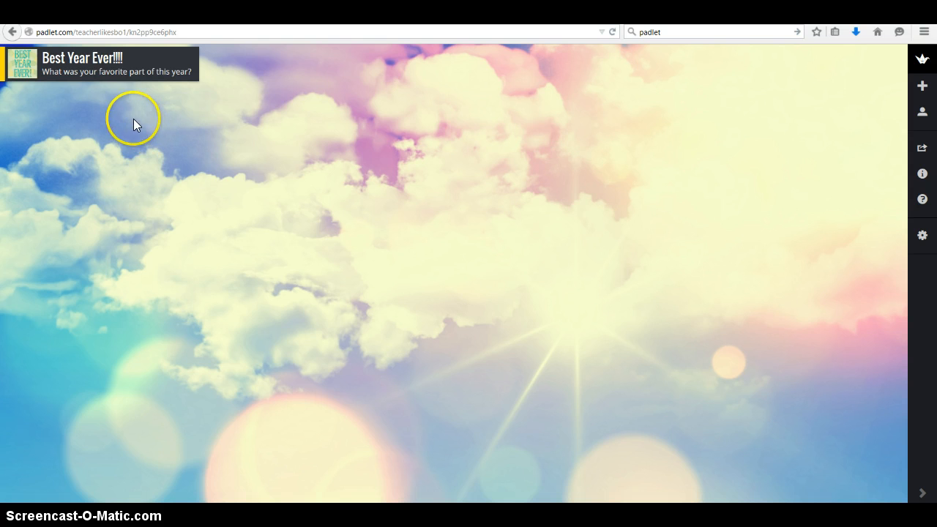
- Add a post titled with the teacher's name below the wall's heading, beginning "My favorite activity this year was when you created books."
double_click(124, 110)
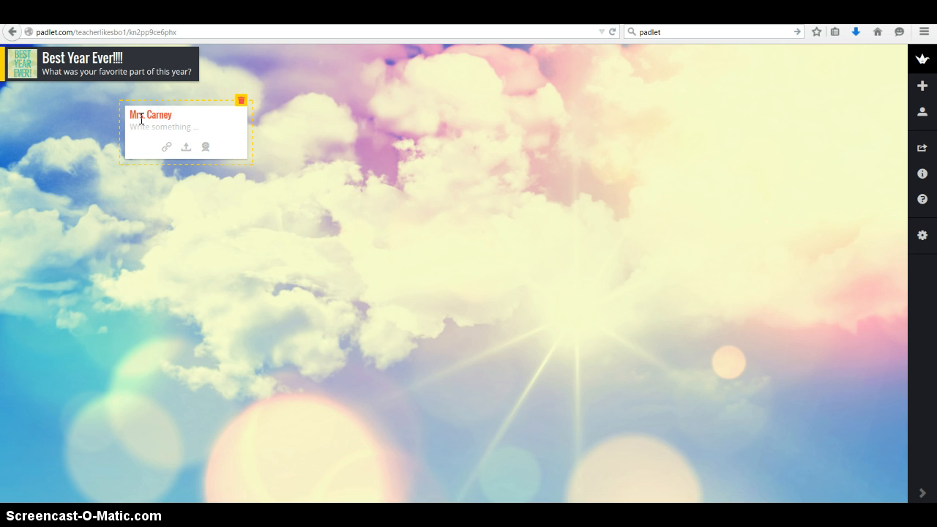
click(157, 128)
text(My favorite activity this year)
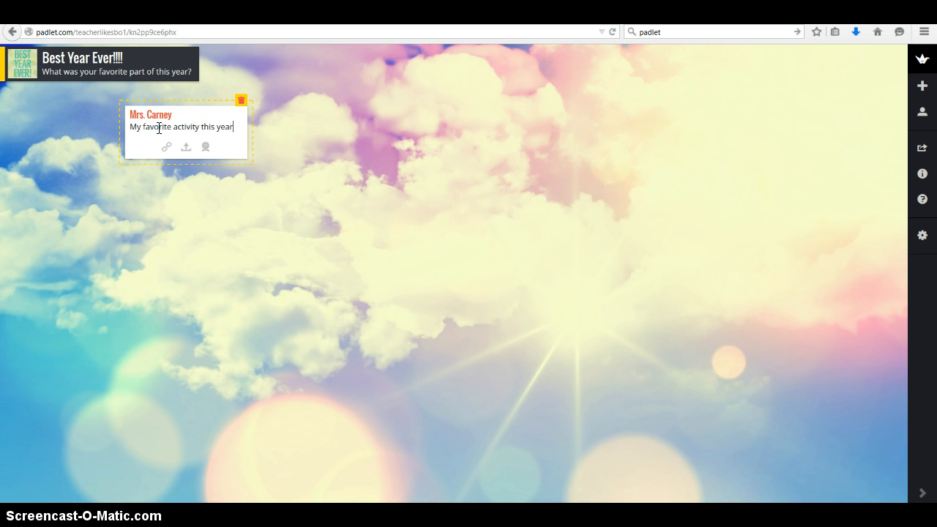
text( was )
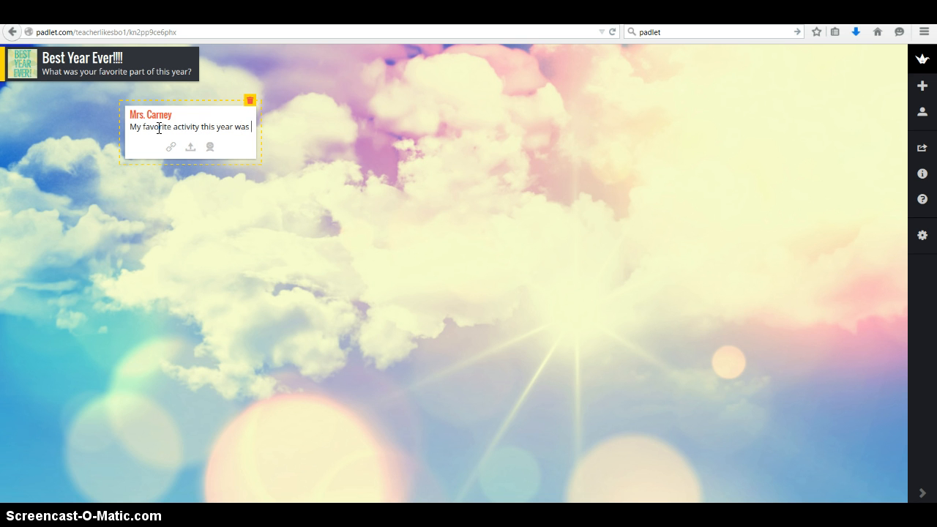
text(when you )
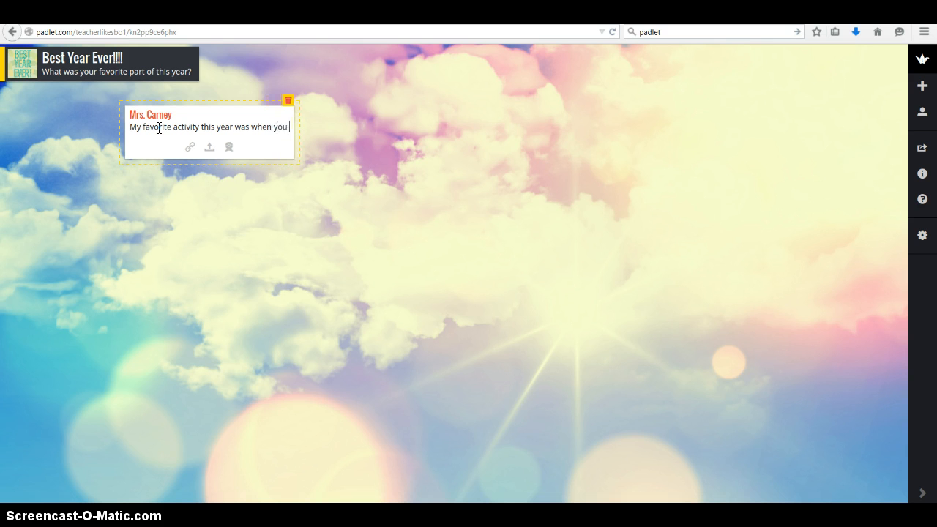
text(created b)
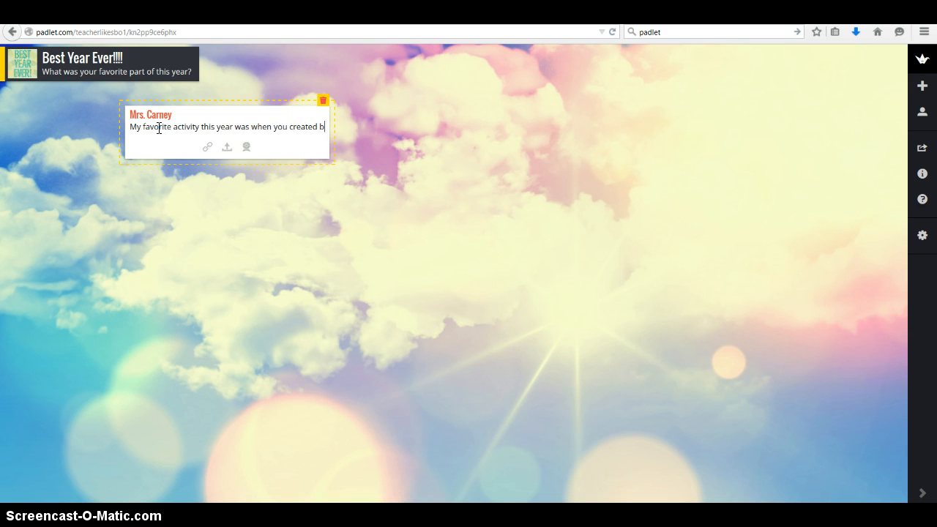
text(ooks.  I lov)
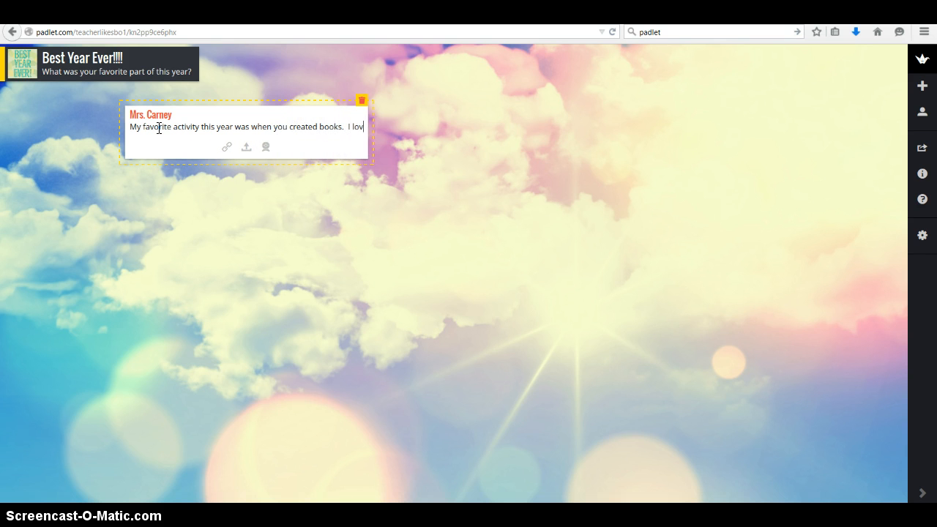
text(ed seeing you a)
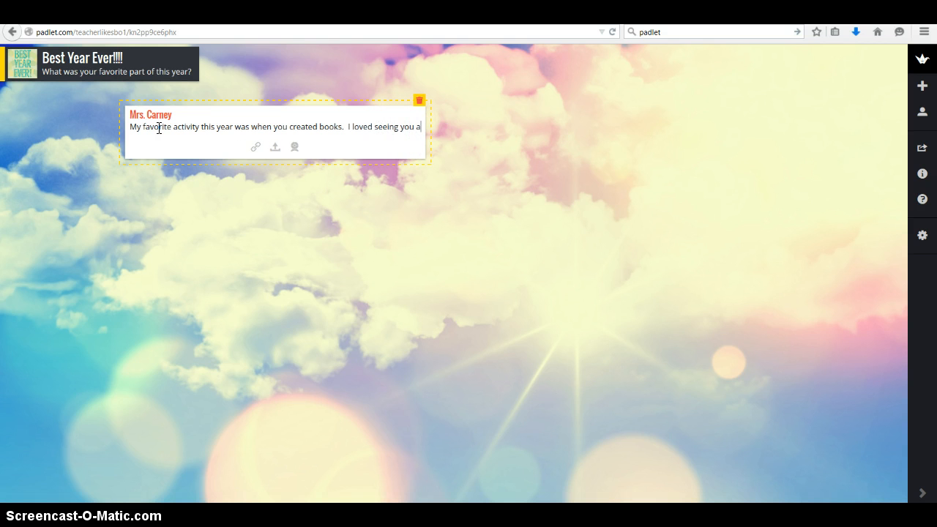
text(ll become auth)
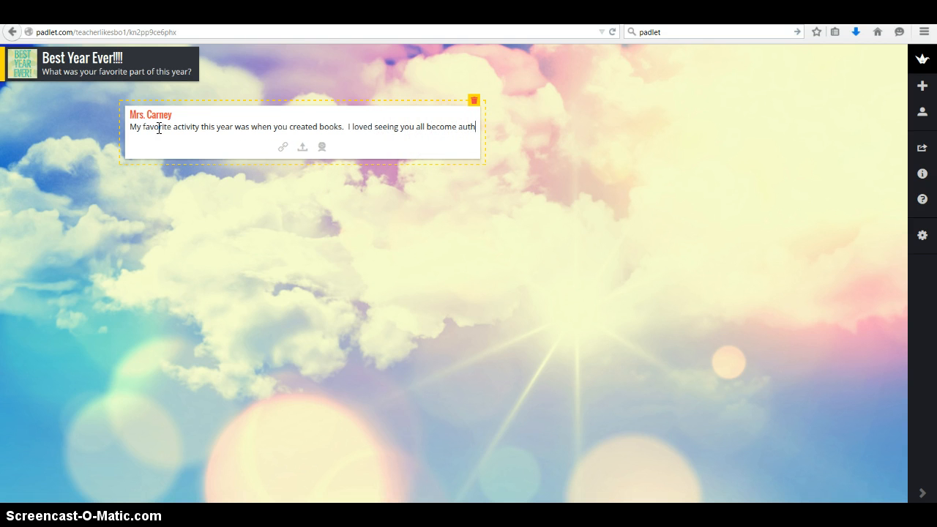
text(ors.  I hoip)
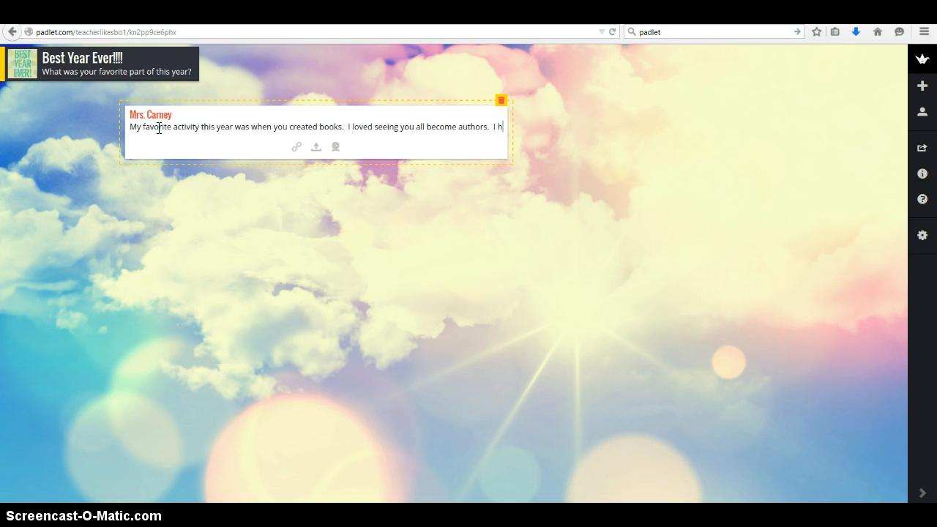
- Continue the post's text with "I loved seeing you all become authors. I hope you enjoyed sharing your stories."
key(BackSpace)
key(BackSpace)
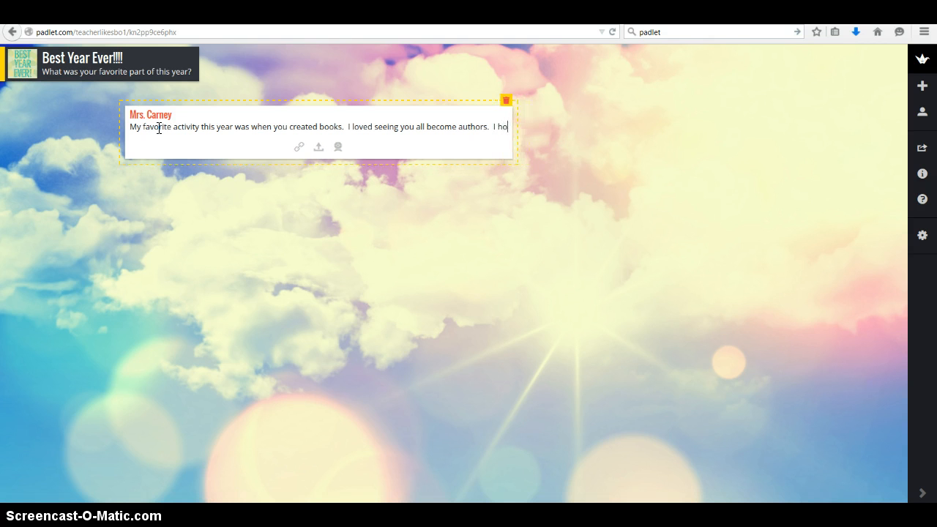
text(pe you enjoy)
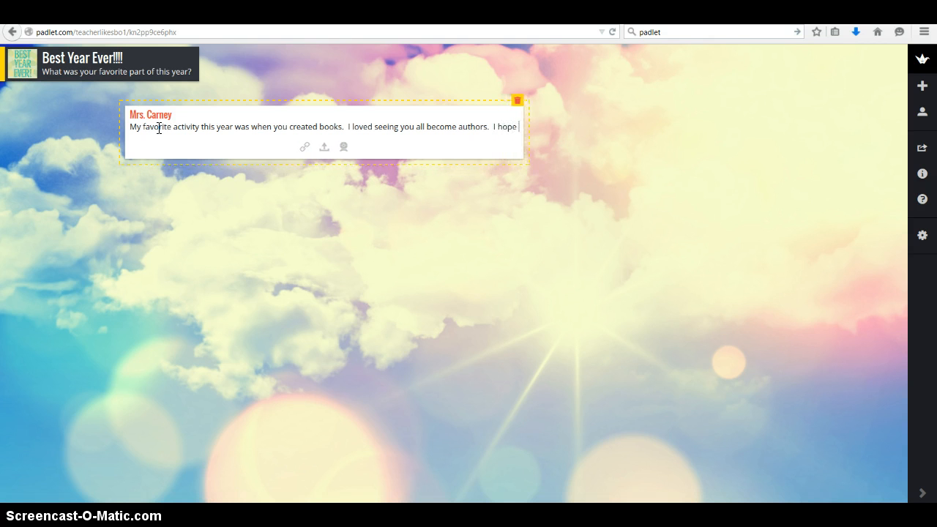
text(ed)
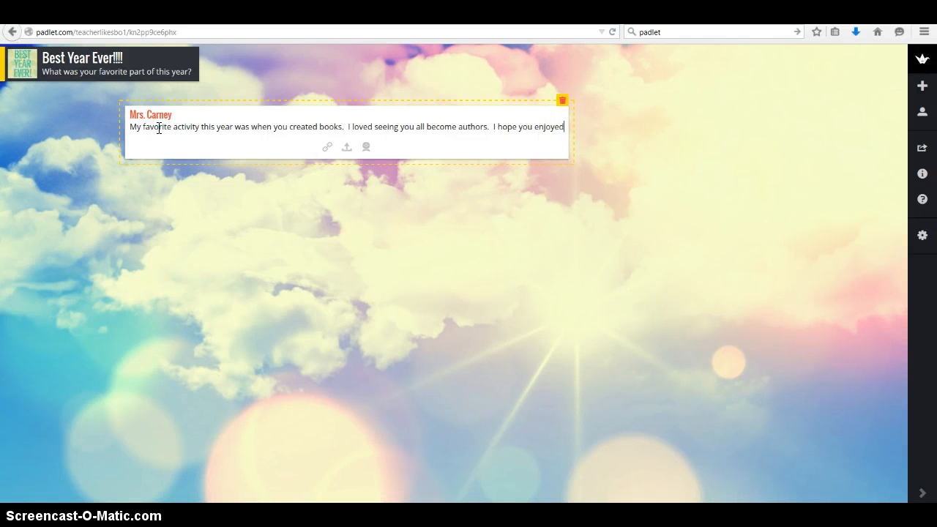
text( sharing your stories.)
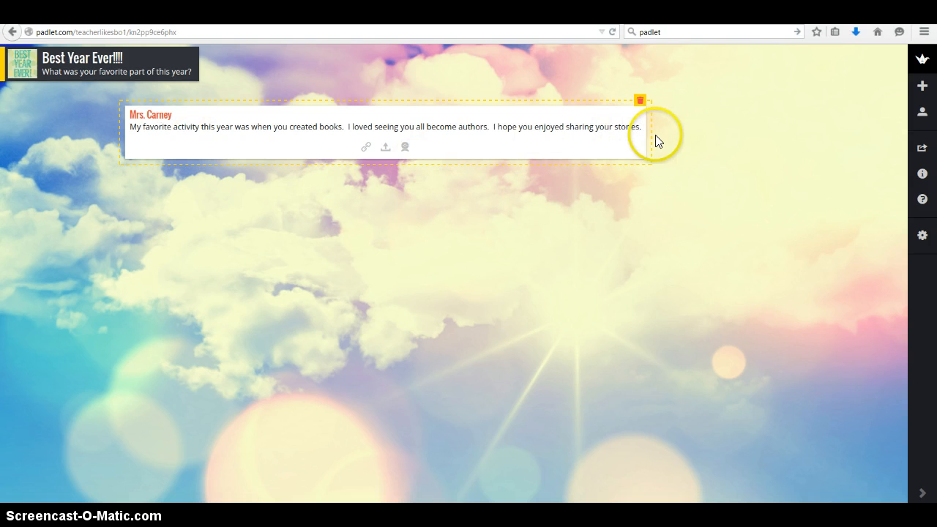
- Narrow the post so its text wraps onto three lines, and attach the photo of children holding their books by its URL
drag(652, 139, 340, 175)
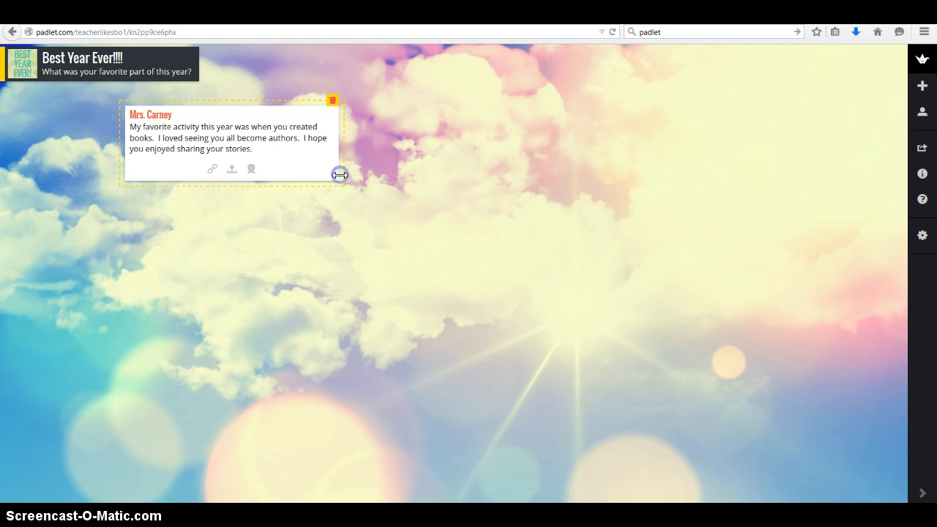
click(228, 179)
click(209, 171)
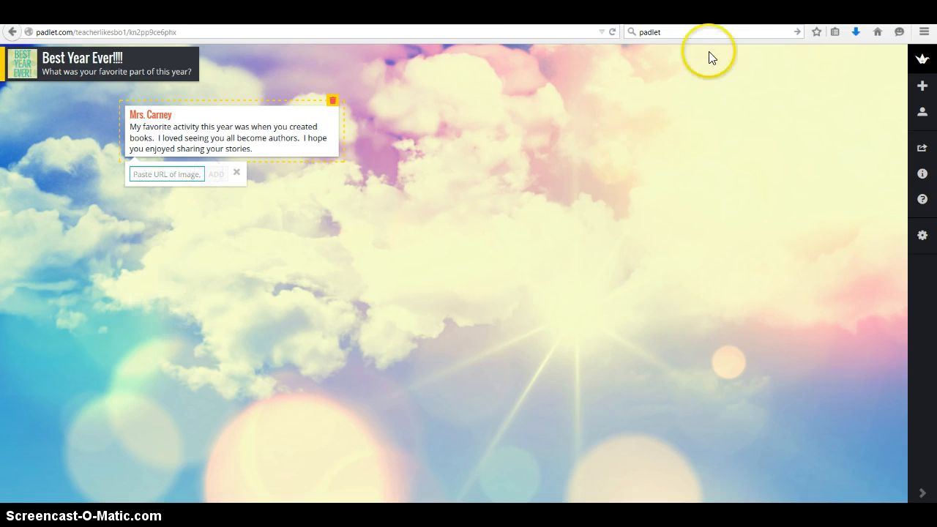
click(703, 11)
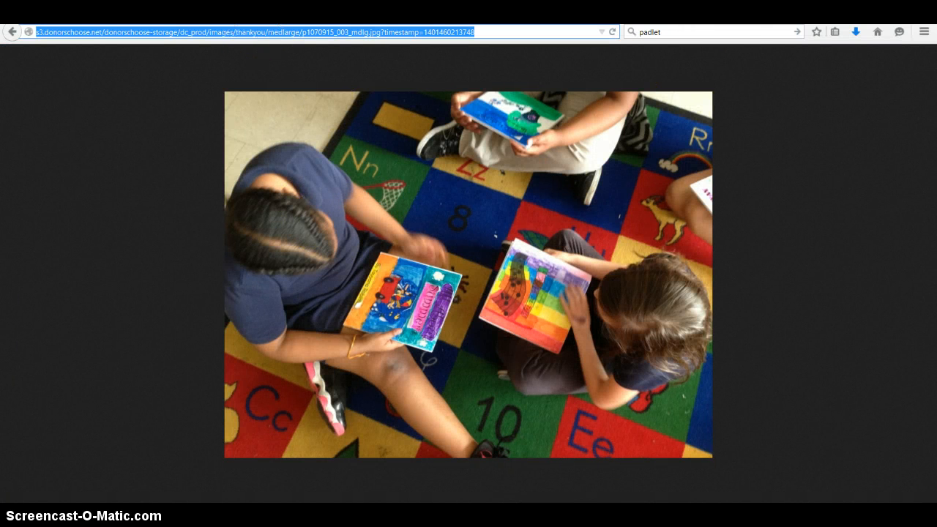
click(219, 12)
click(170, 173)
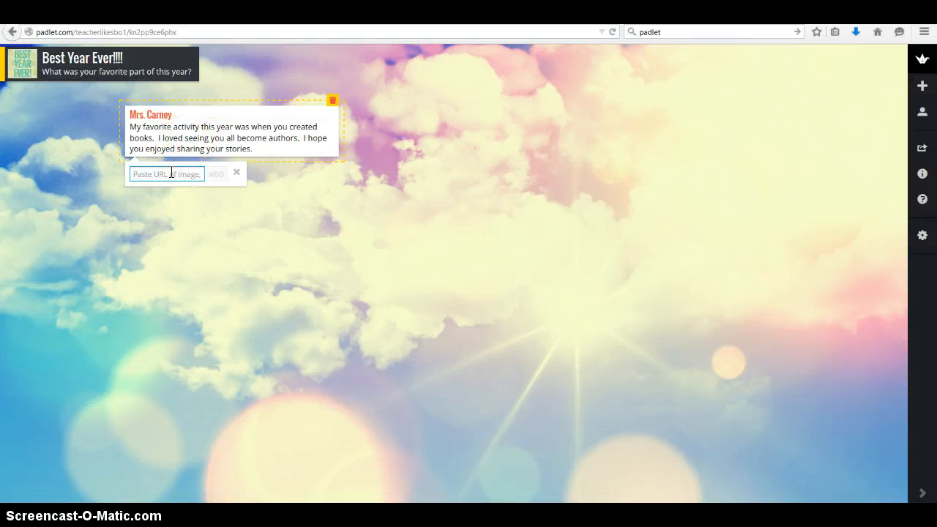
key(ctrl+v)
click(216, 174)
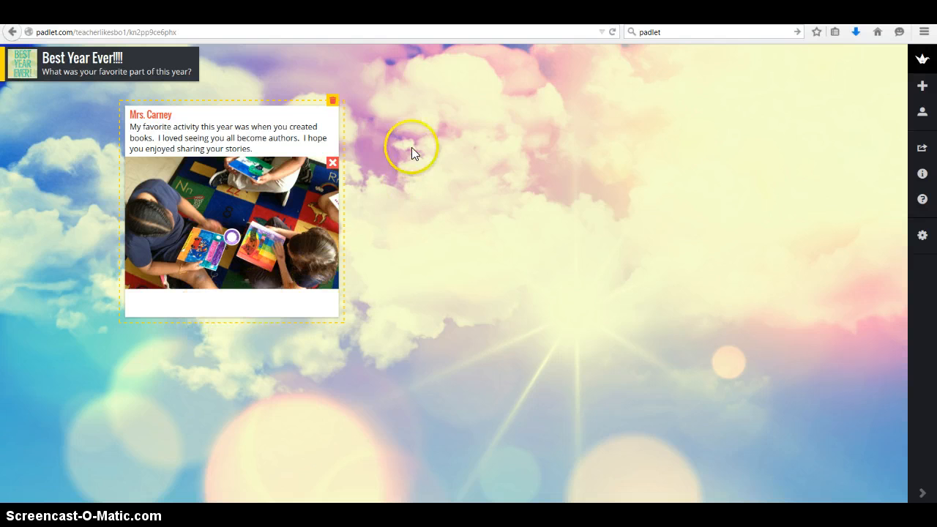
click(679, 255)
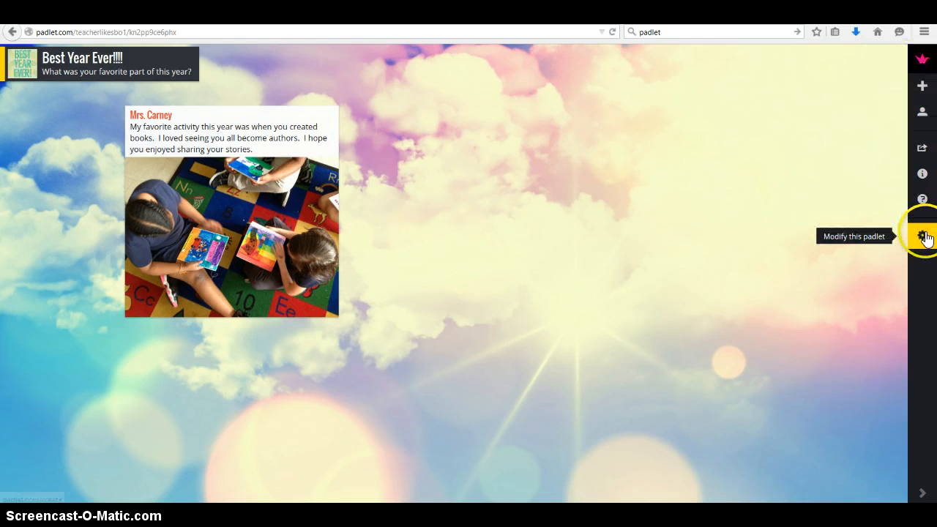
- Open the wall's privacy settings to review its visibility and password protection options
click(924, 237)
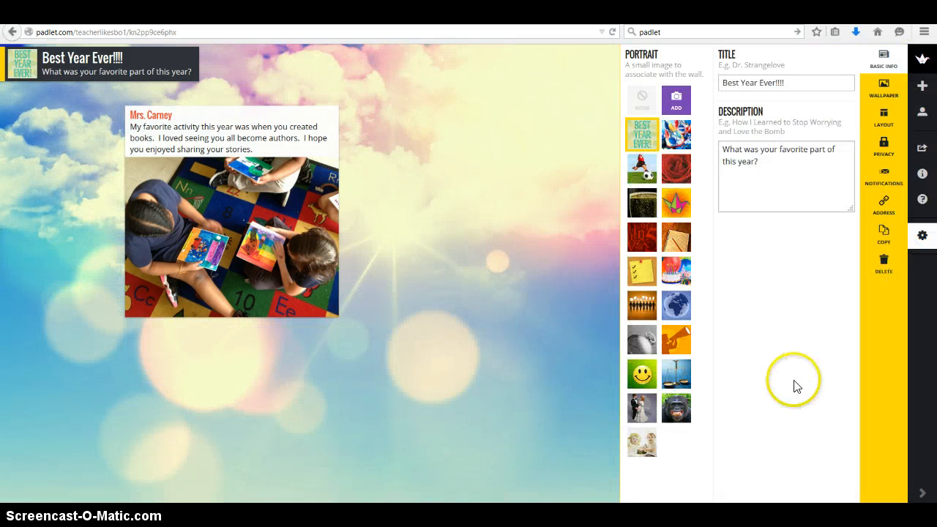
click(882, 150)
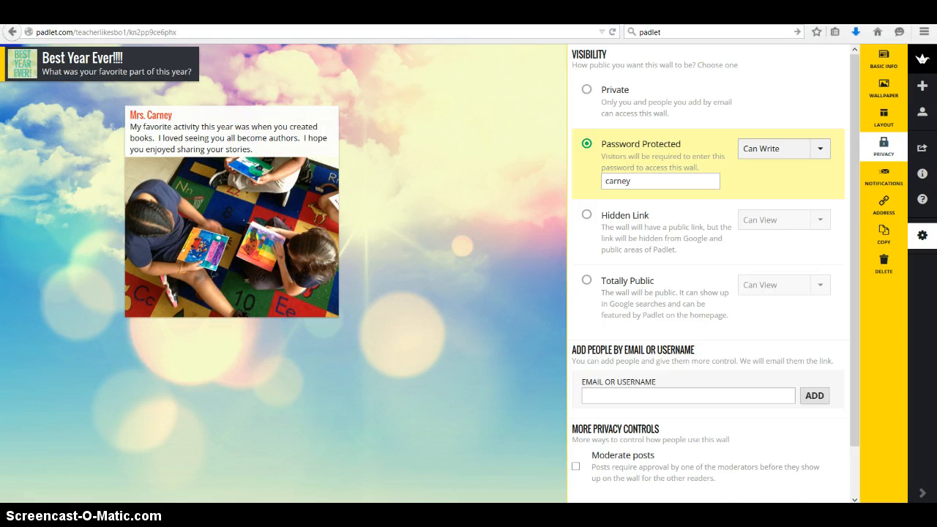
- Switch to the class blog and unlock the Best Year Ever wall embedded in its post by entering the wall password
click(368, 502)
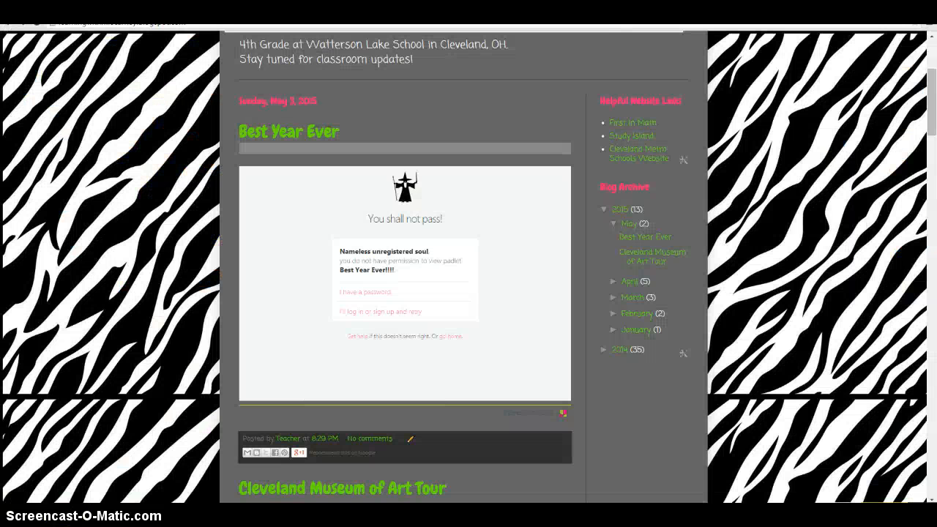
scroll(126, 230, up, 1)
scroll(130, 245, down, 1)
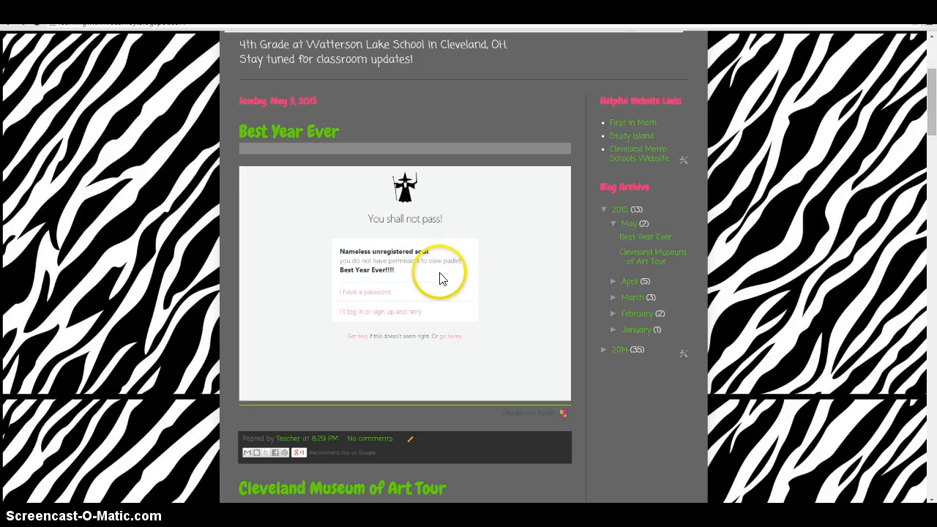
click(364, 292)
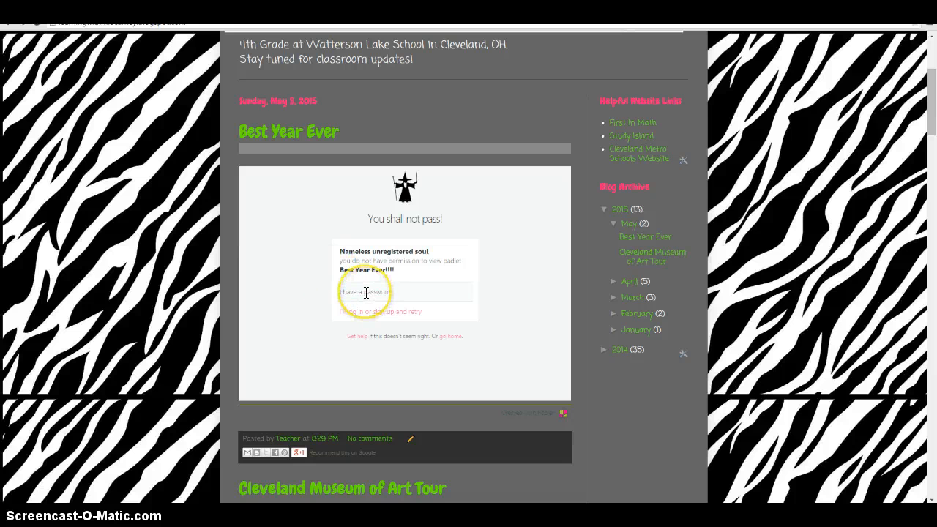
click(365, 293)
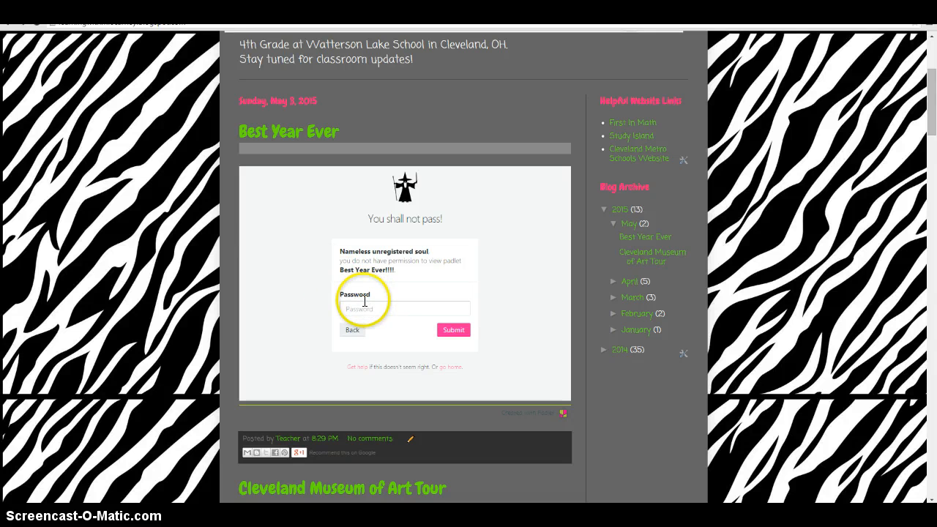
click(361, 307)
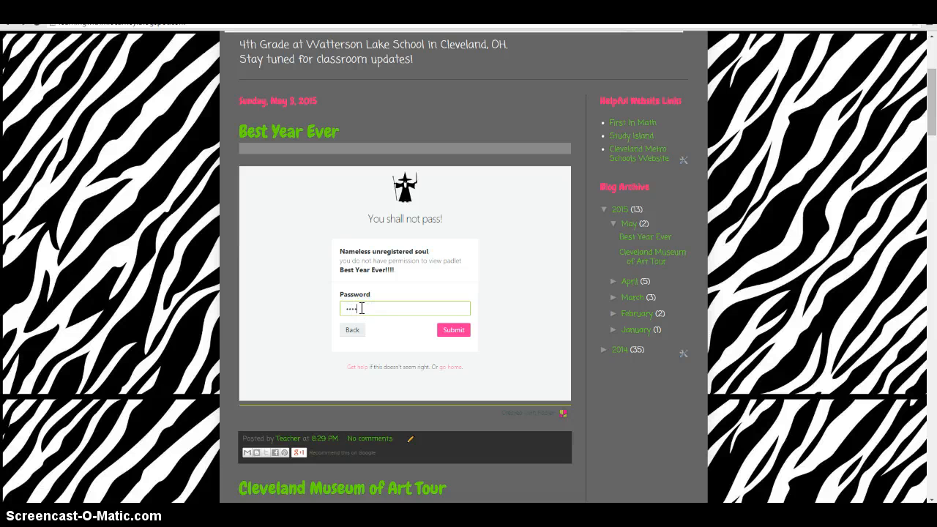
click(455, 329)
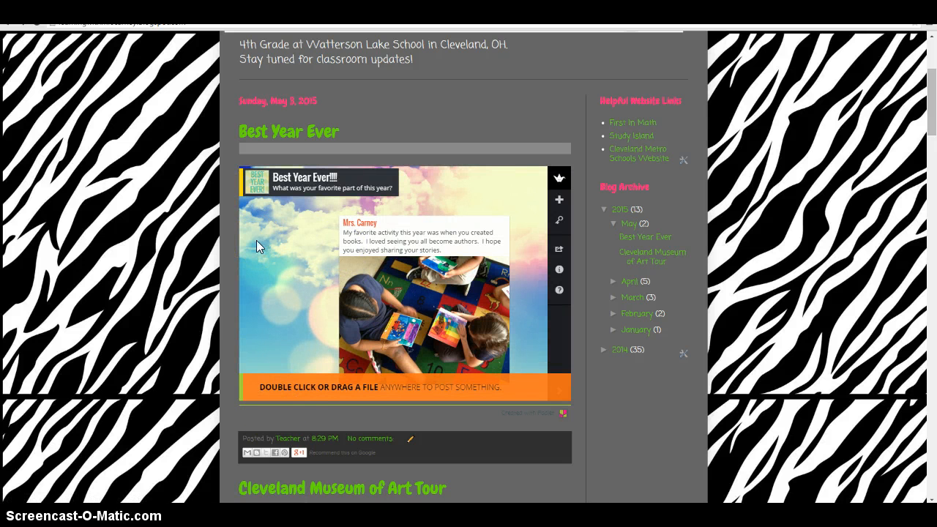
- Add a post to the embedded wall, titled with the student's first name, beginning "I liked our trip to Hale Farm. It was"
click(253, 215)
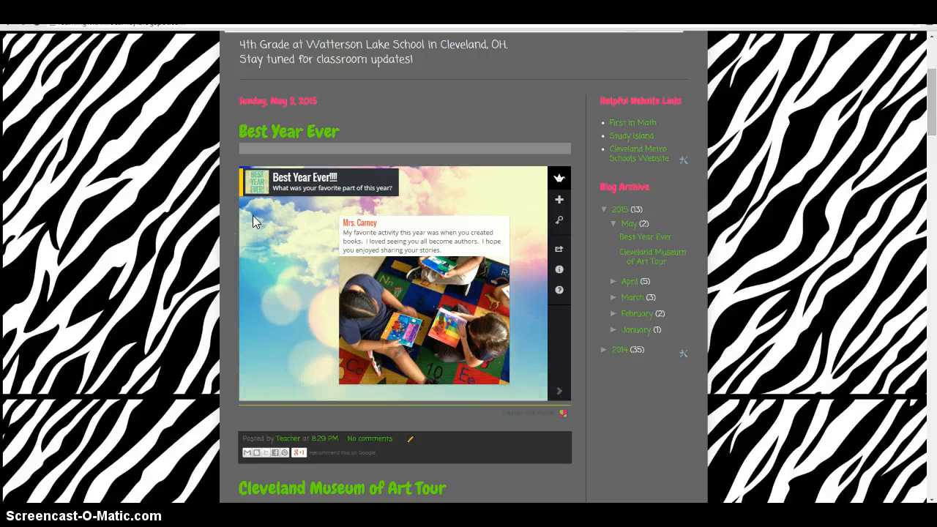
double_click(252, 215)
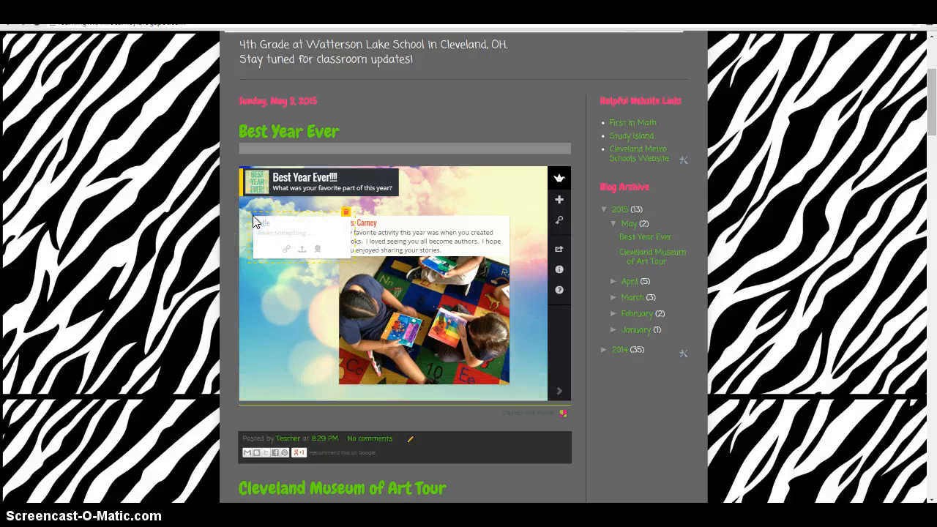
click(259, 223)
text(Lynn)
click(282, 241)
text(was)
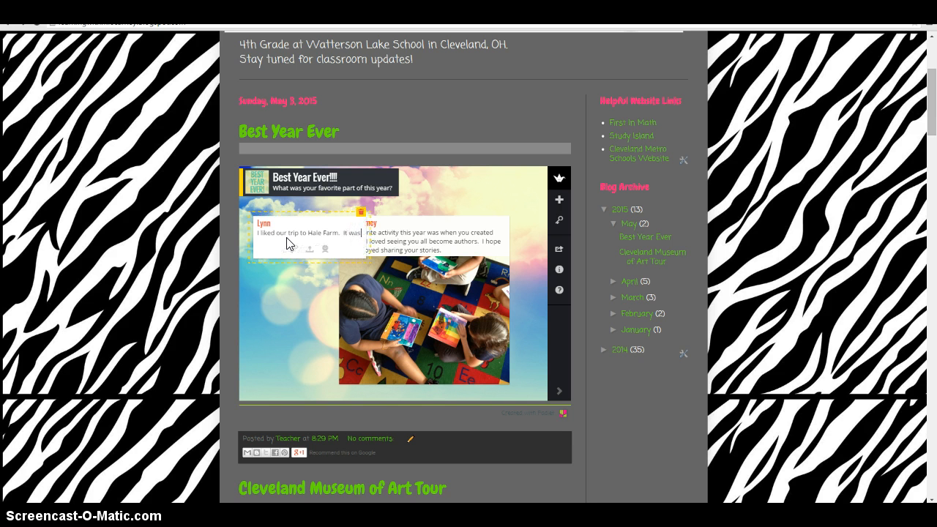
text( cool to see)
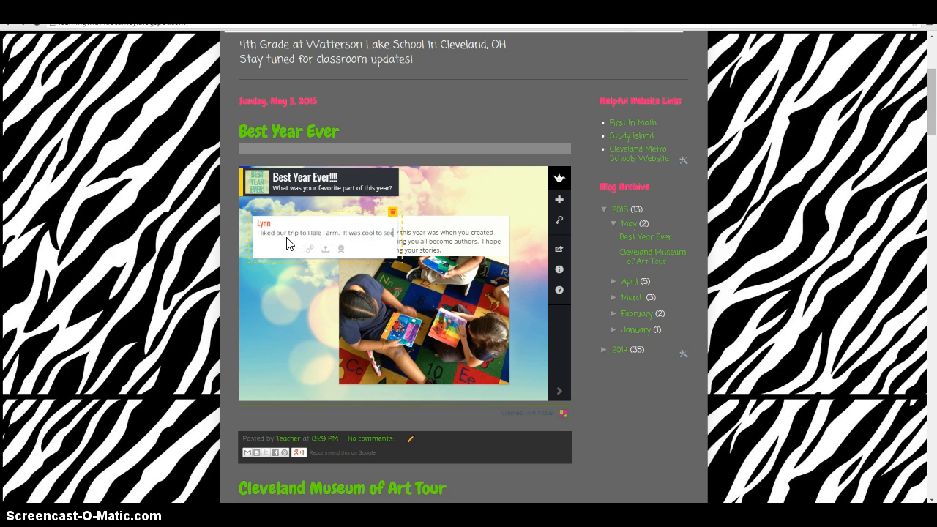
text( the art)
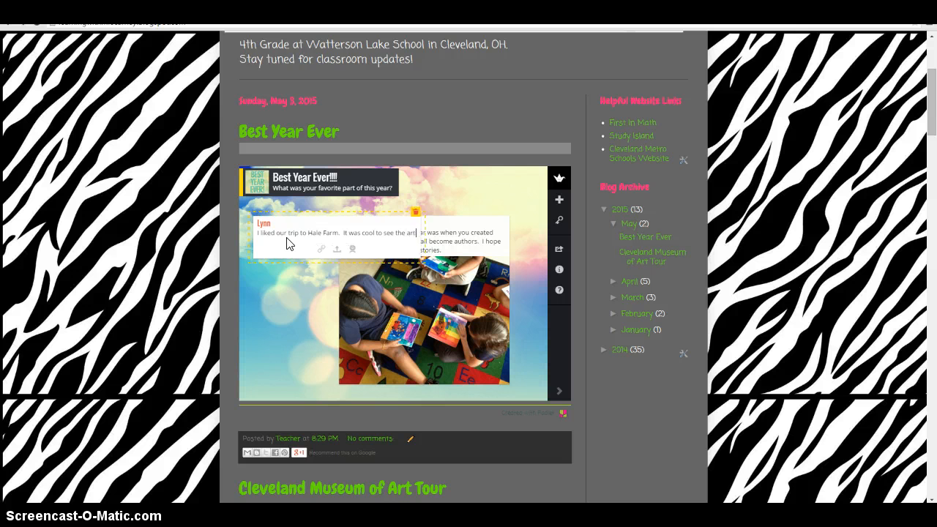
text(isans)
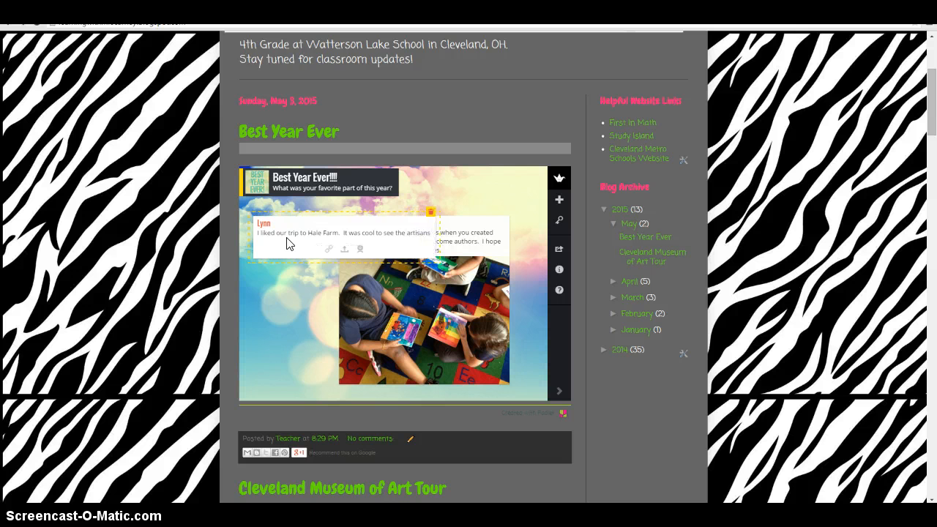
text( creating)
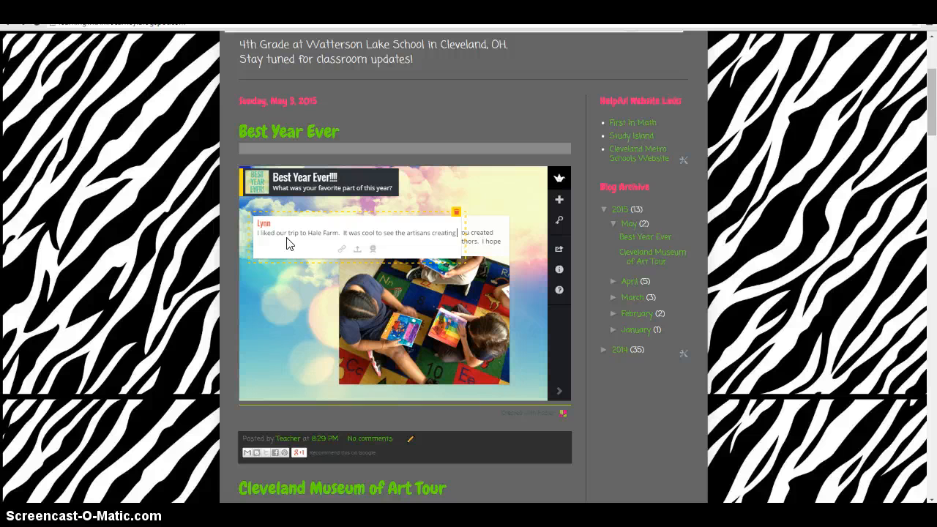
text( different pro)
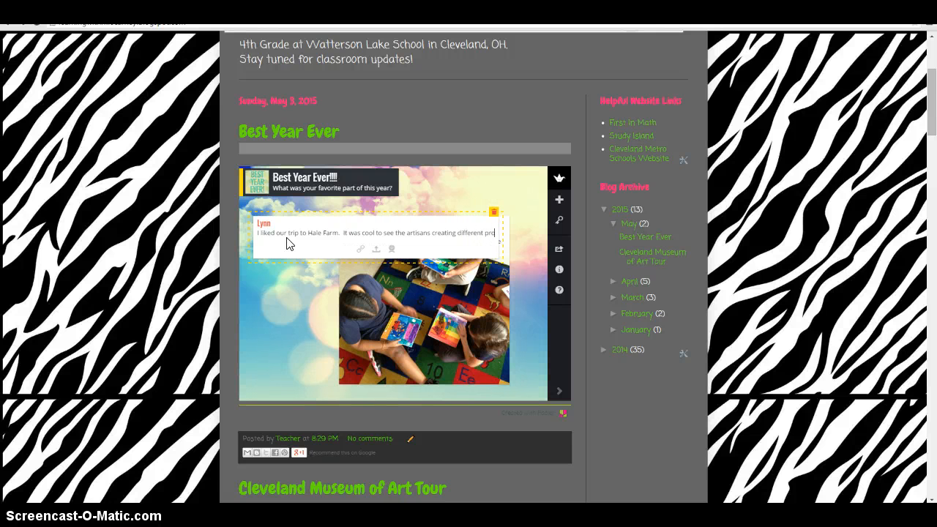
text(ducts.  )
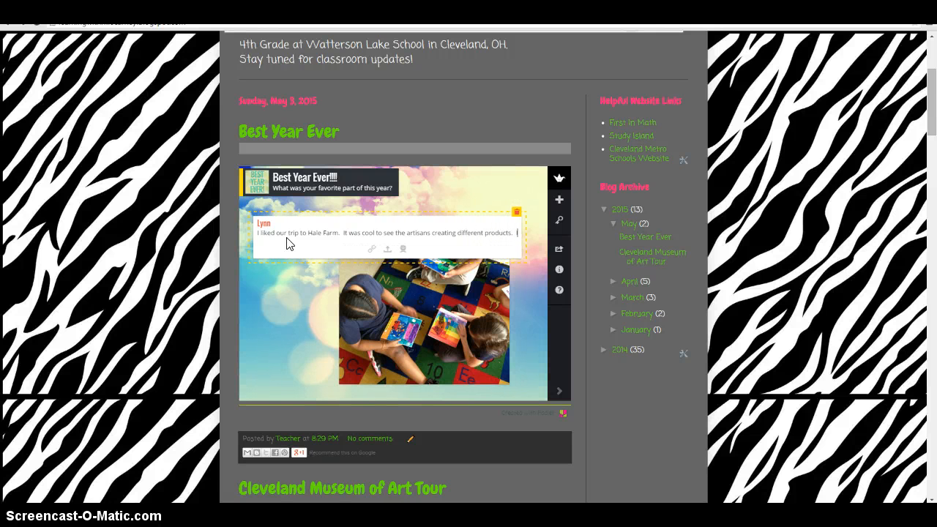
text(It was)
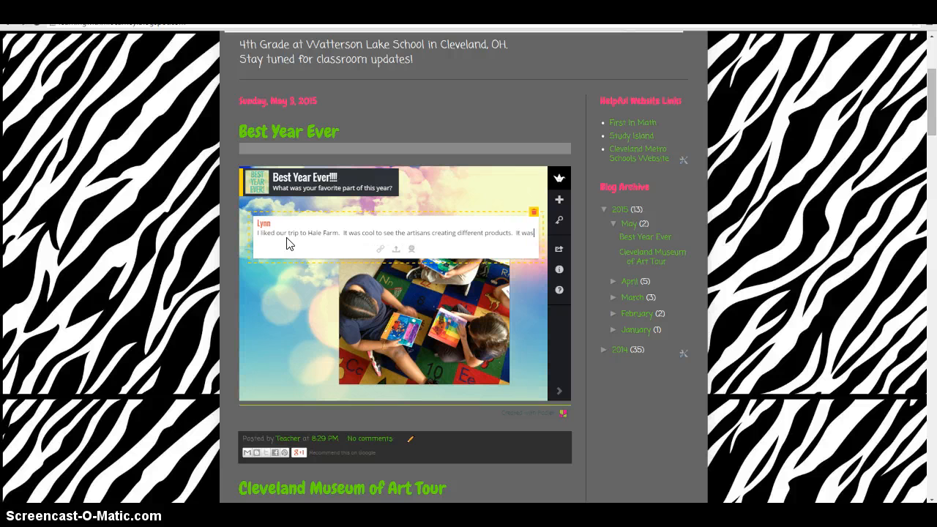
text( so cold that day!!!)
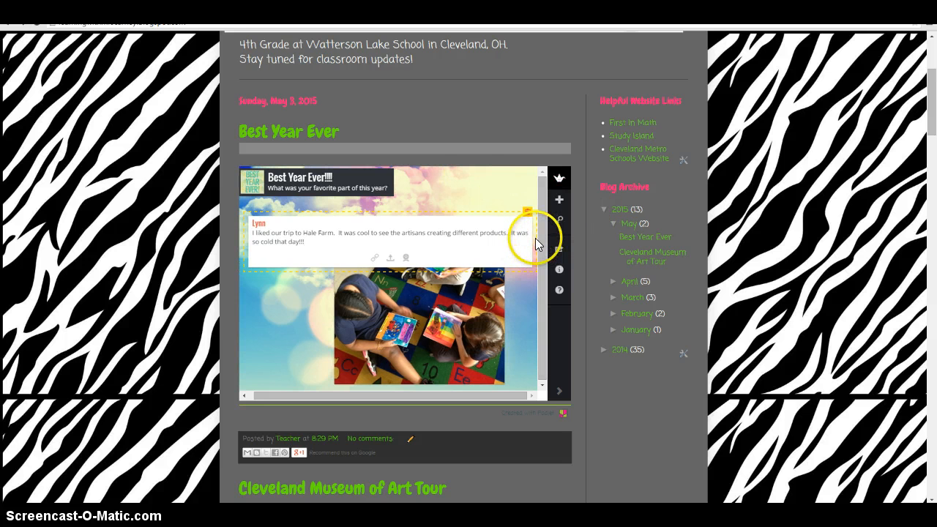
- Narrow the Hale Farm post so its text wraps onto six lines beside the teacher's post, and finish editing it
drag(535, 238, 324, 245)
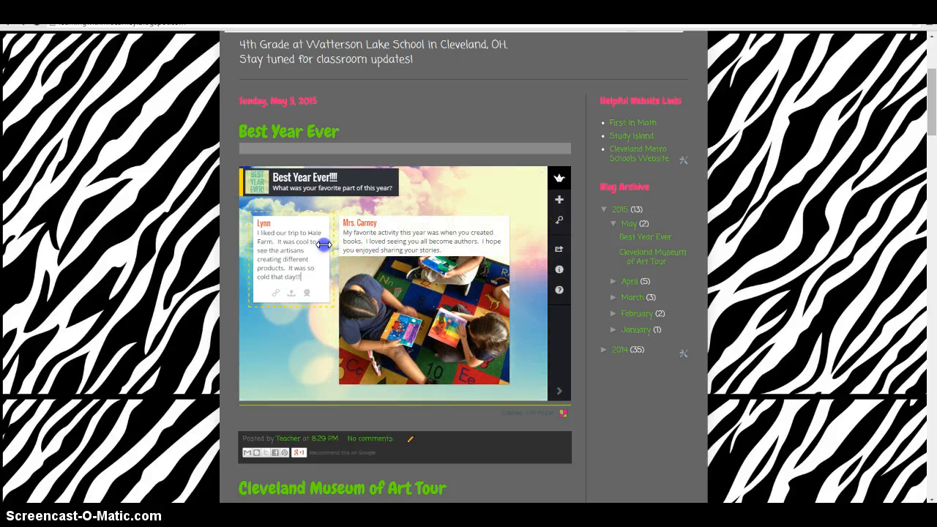
click(310, 350)
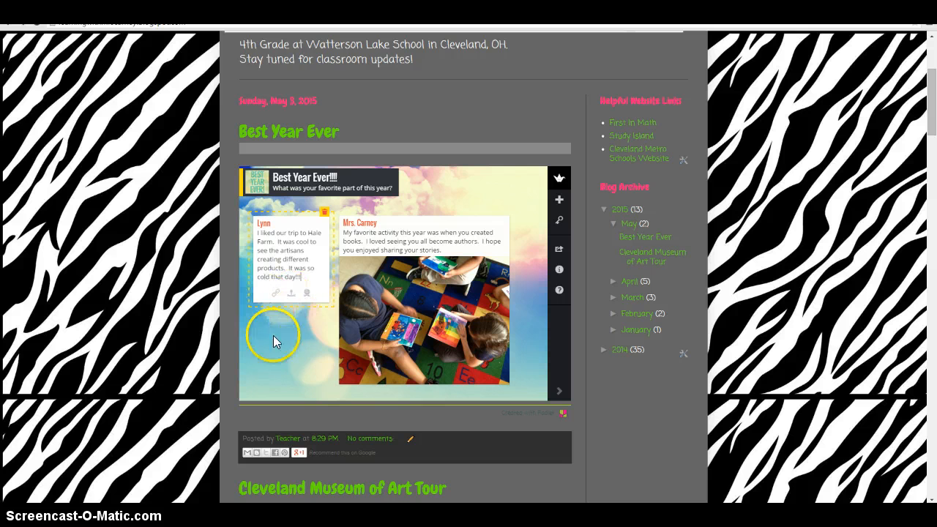
click(305, 326)
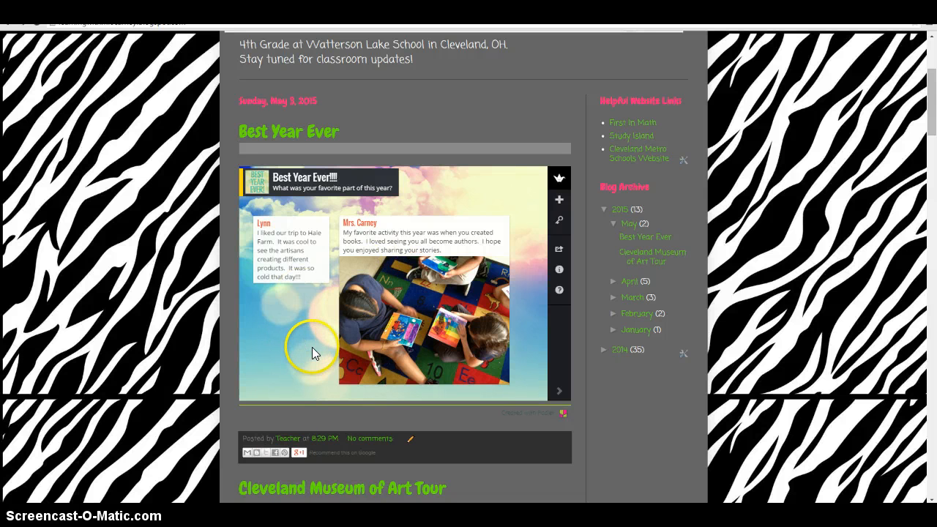
- Switch to the Padlet wall window, then save its privacy settings as Totally Public with Can View access and Moderate posts enabled
click(314, 498)
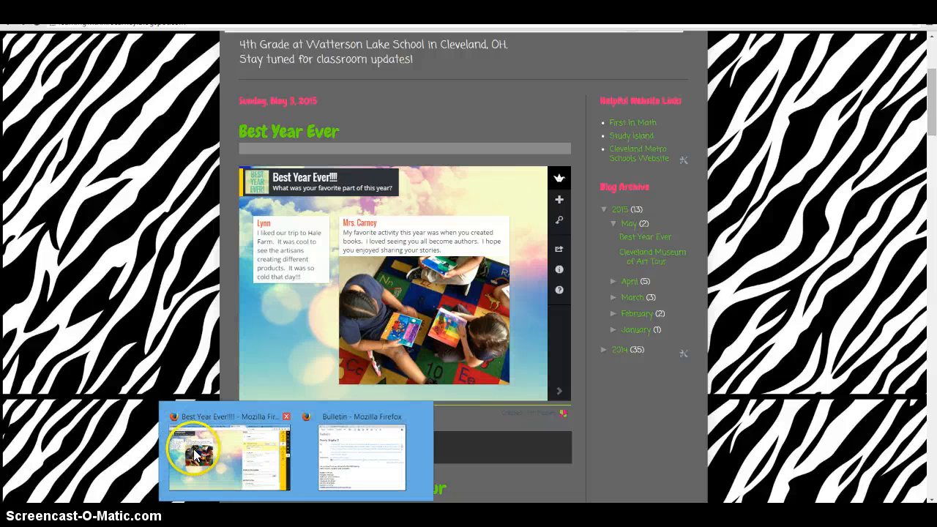
click(213, 465)
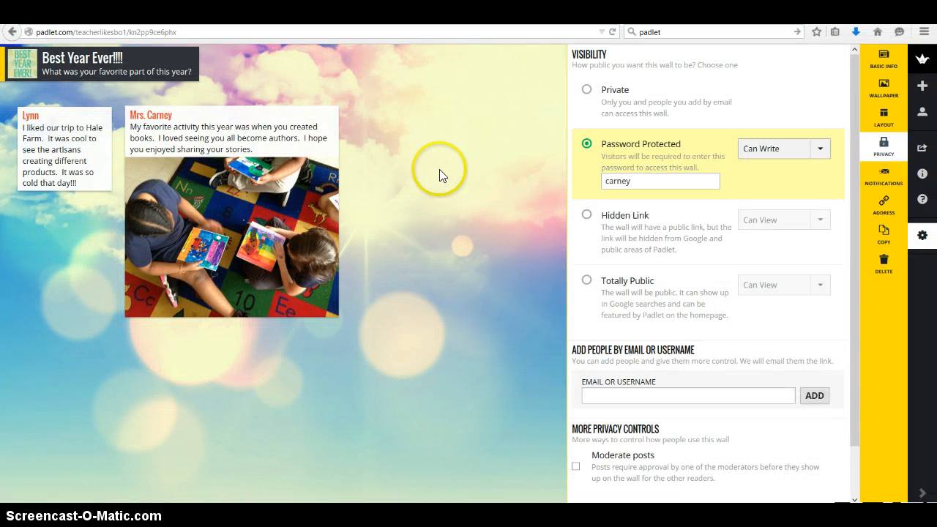
click(853, 117)
drag(855, 119, 855, 146)
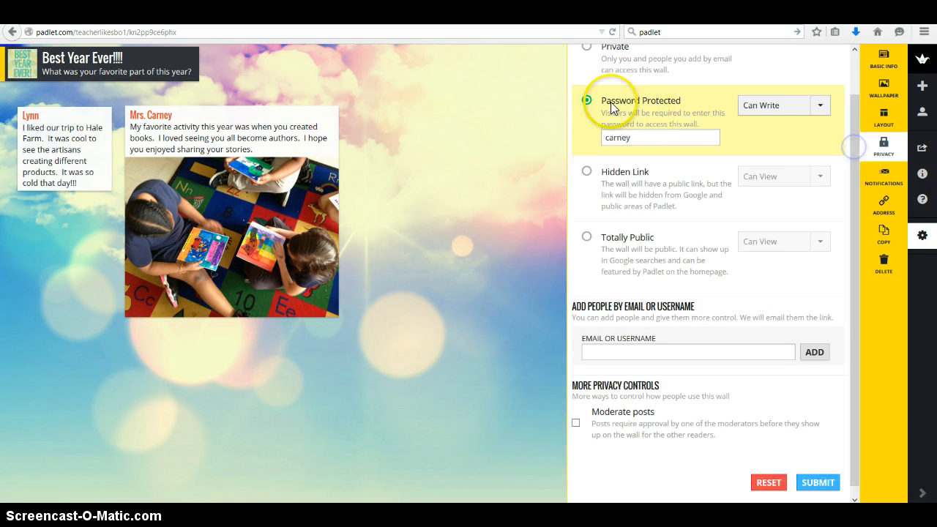
click(585, 237)
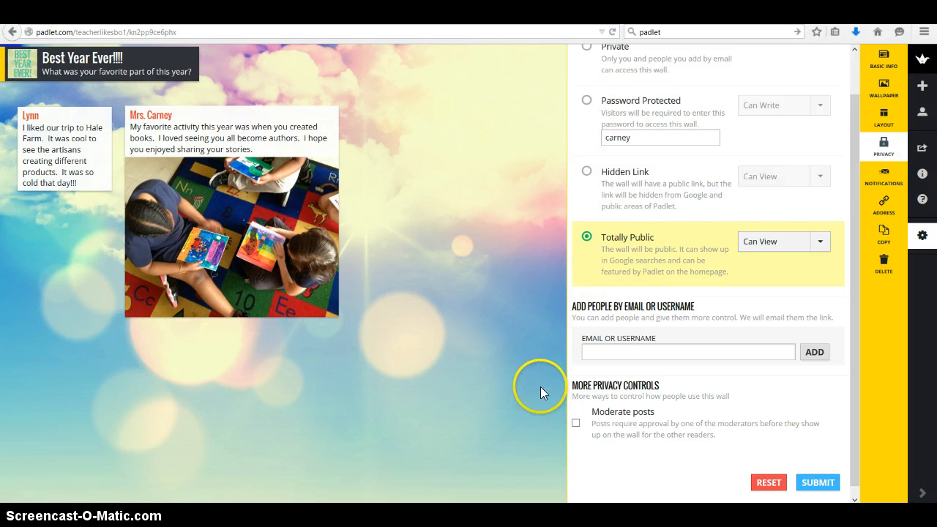
click(575, 423)
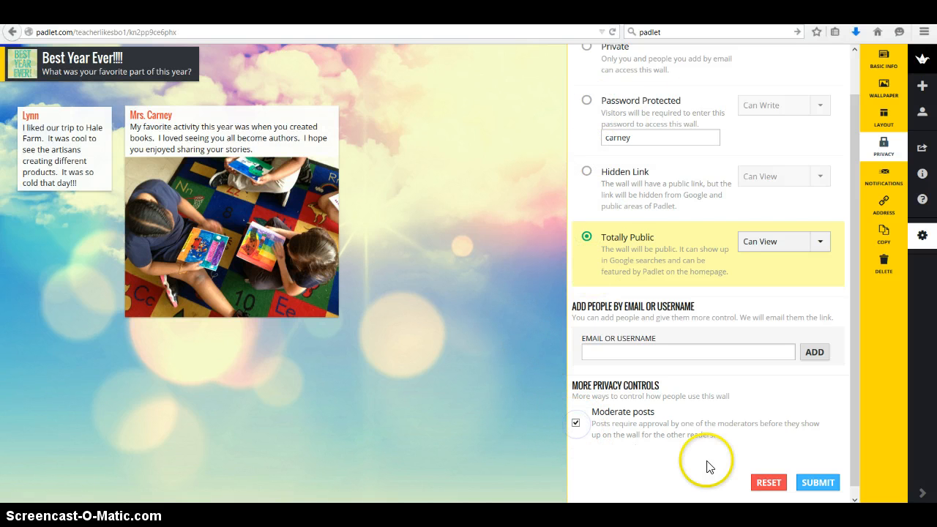
click(816, 483)
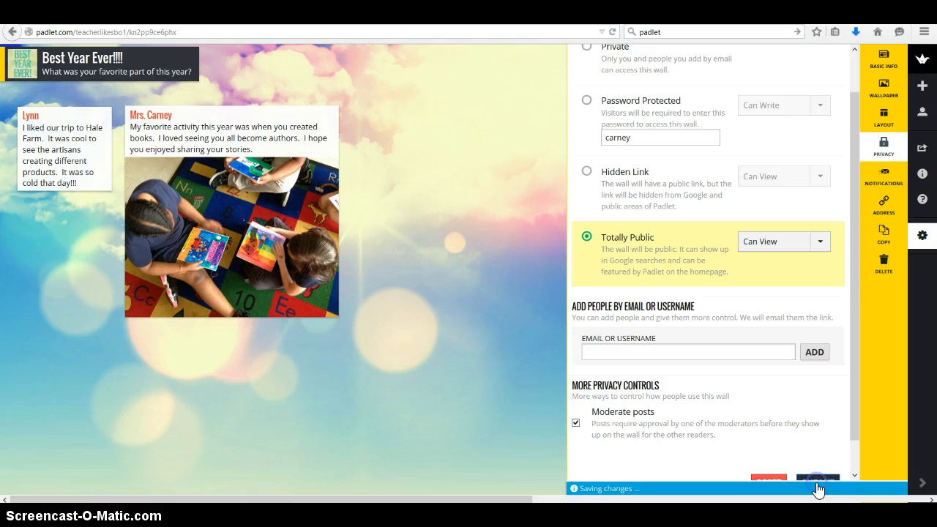
click(498, 336)
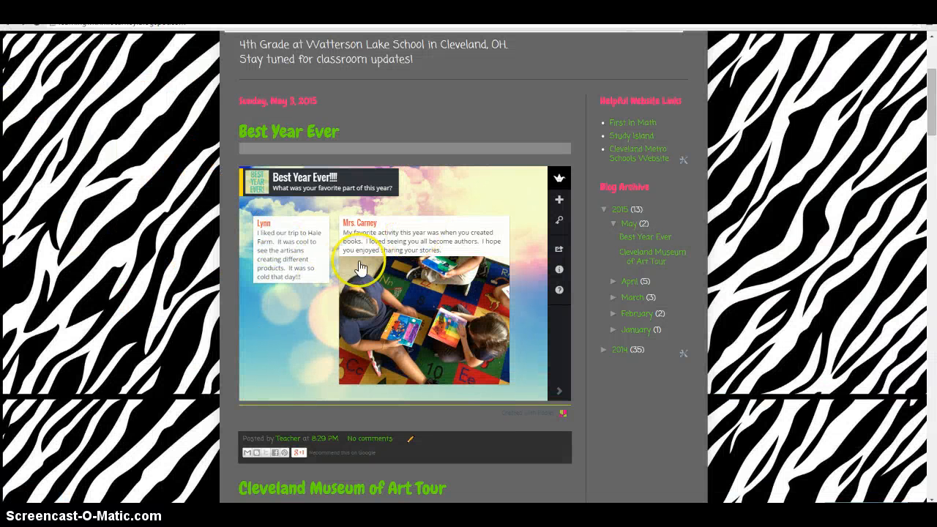
- Add a post below the Hale Farm post on the blog's embedded wall, titled with another student's first name
double_click(259, 301)
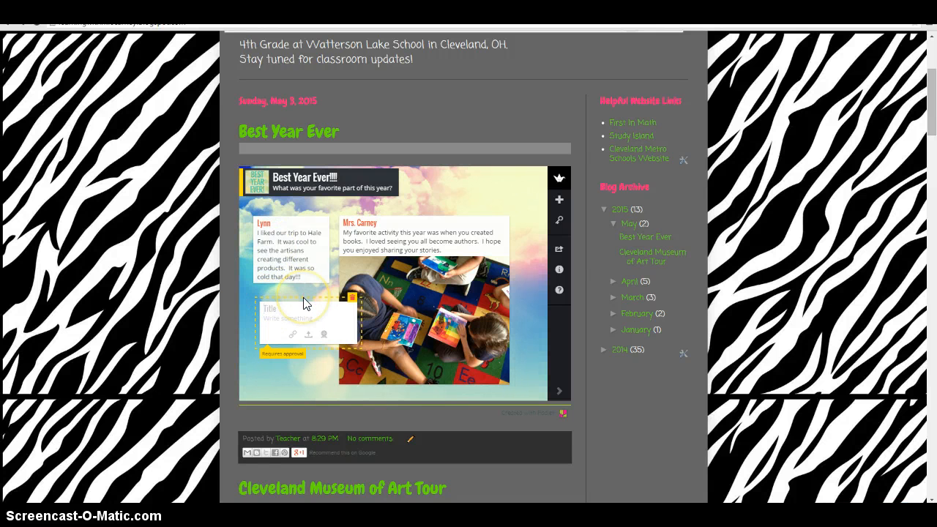
click(272, 287)
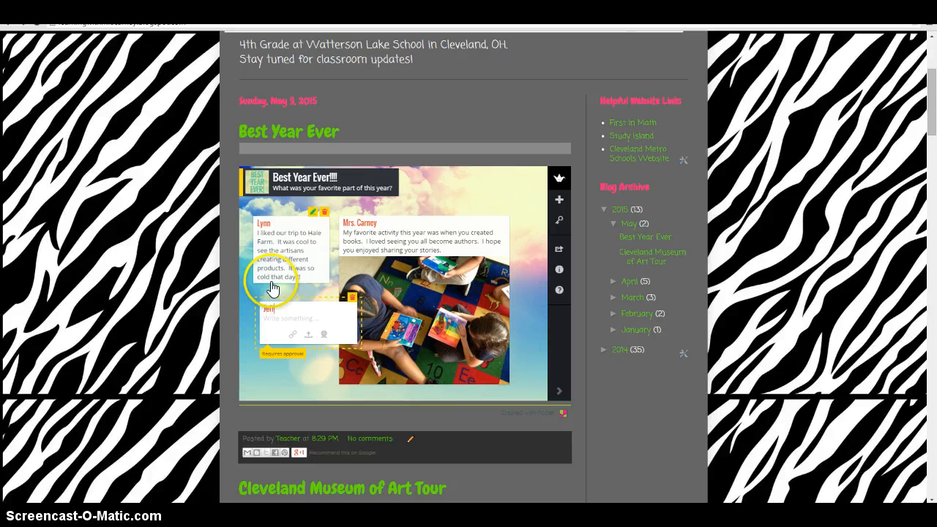
click(272, 320)
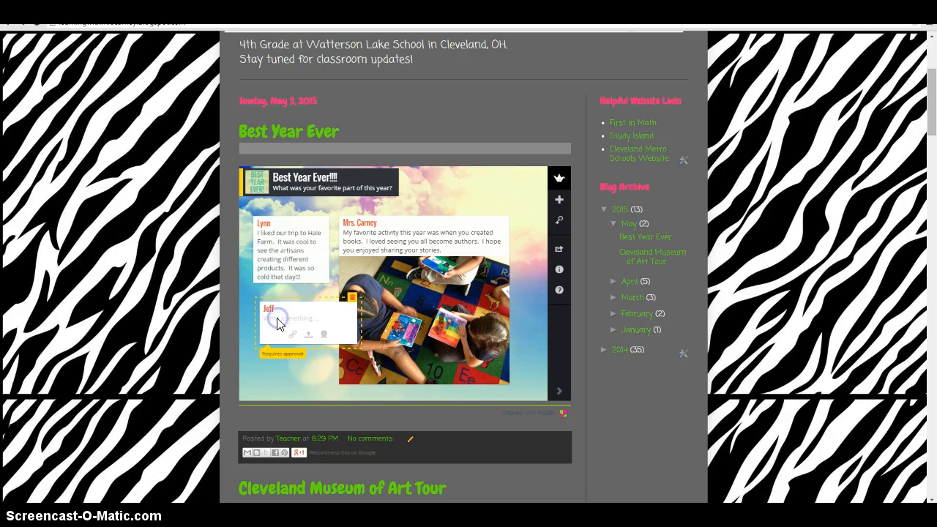
- Enter "I enjoyed the Rock Hall visit. Seeing the movies and the costumes was cool. I also liked going on stage for the dance contest."
text(I enjoyed the Rock Hall visit.  See)
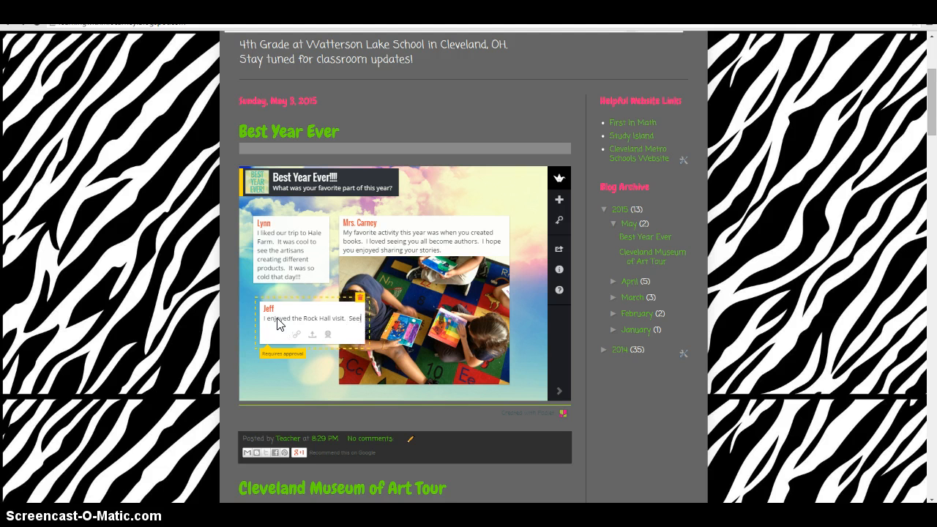
text(ing the movies and the)
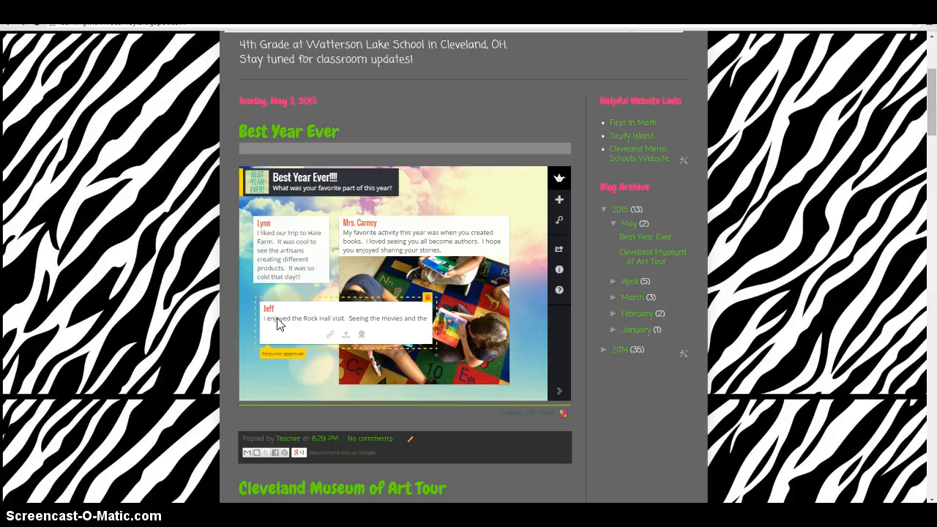
text( costumes was c)
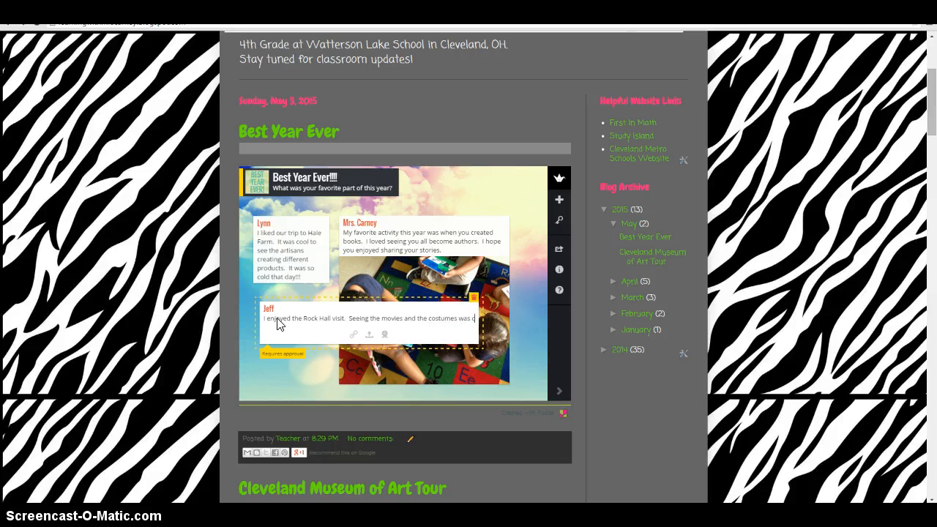
text(ool.  I als)
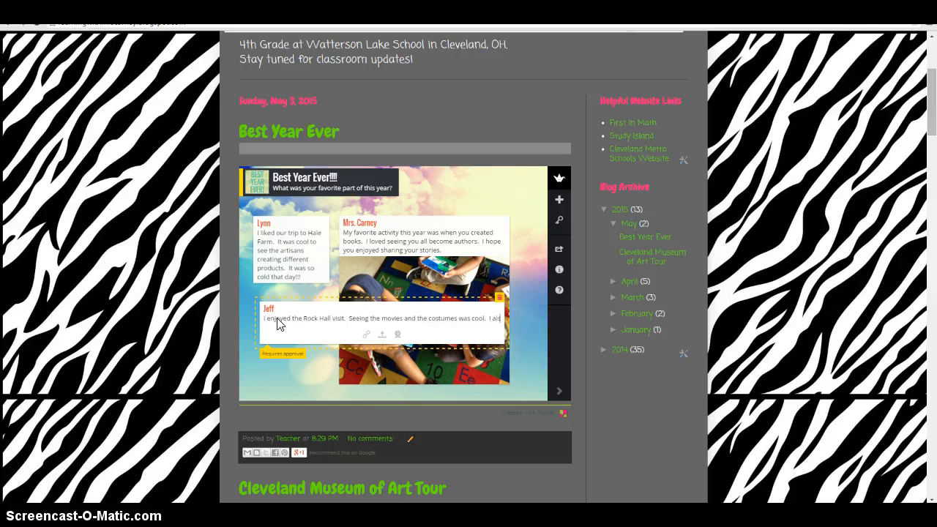
text(o liked goin)
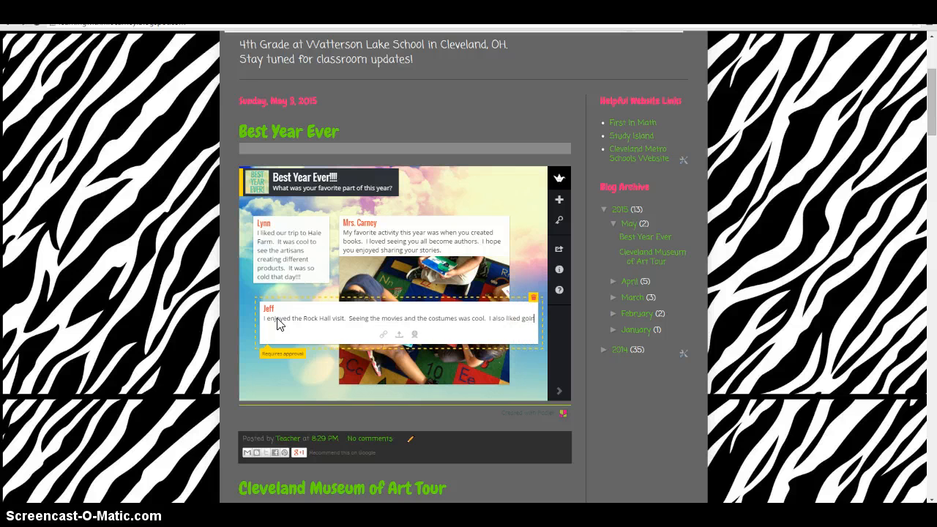
text(g on stage)
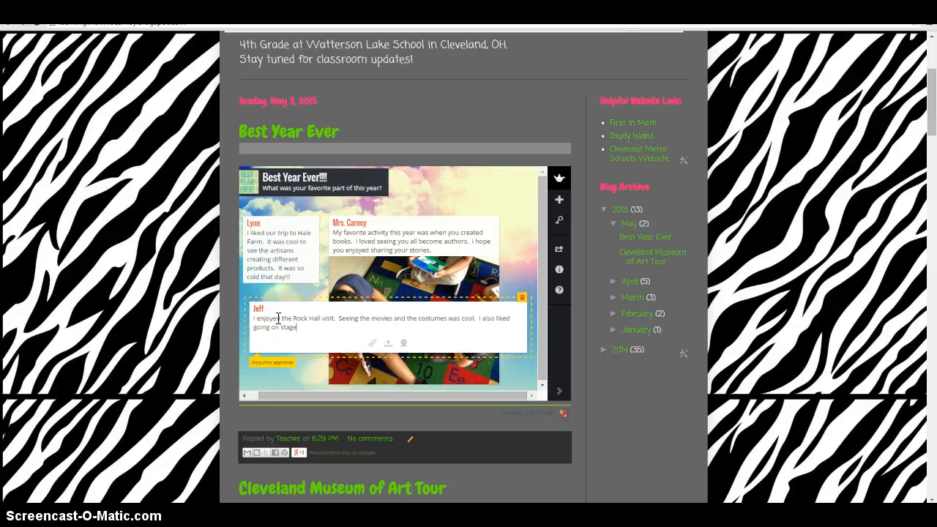
text( for the dance contest.)
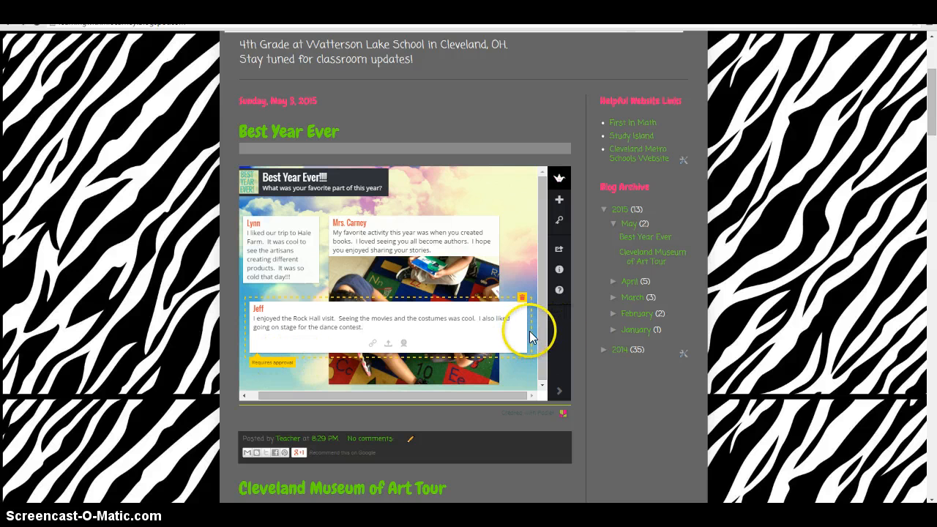
- Move the Rock Hall post below the photo of the children so it no longer covers the picture
double_click(485, 195)
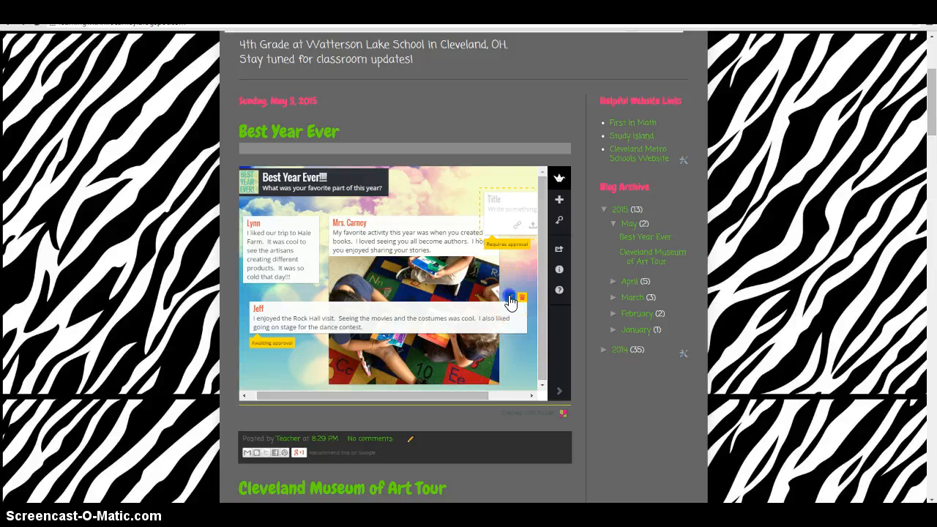
click(508, 296)
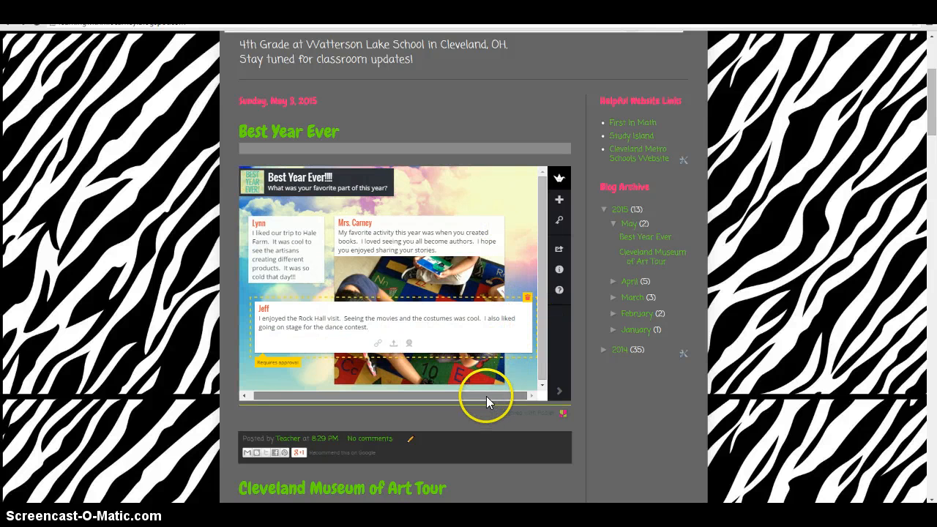
click(537, 395)
click(506, 394)
drag(507, 394, 531, 394)
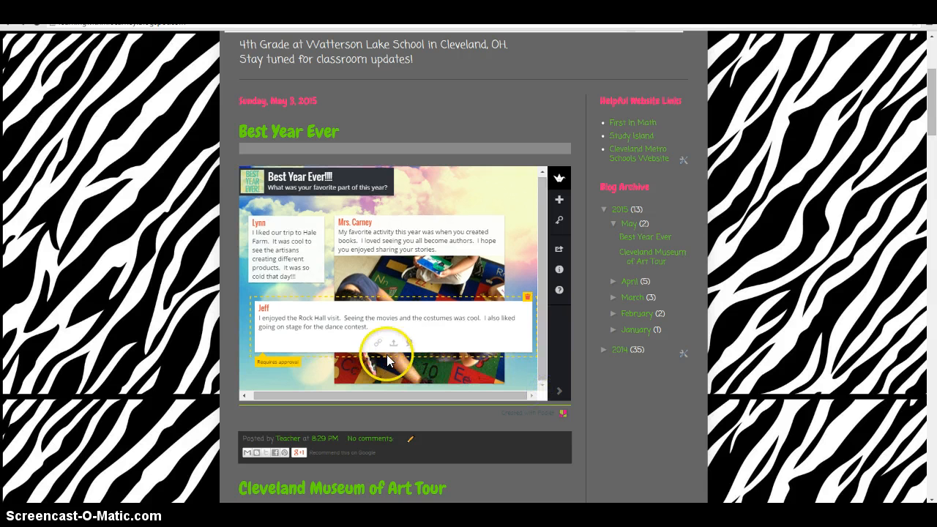
click(371, 321)
drag(369, 322, 348, 322)
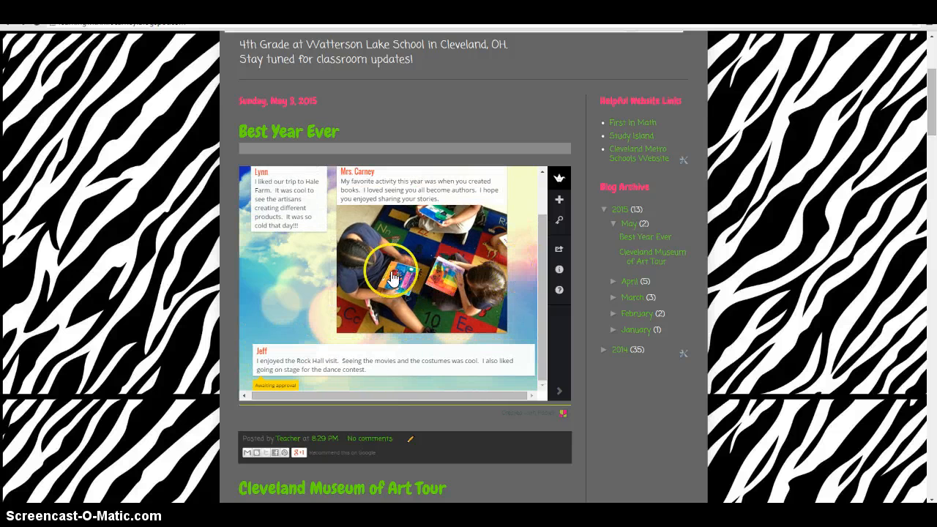
- Switch to the Padlet wall window and approve the Rock Hall post awaiting moderation
scroll(289, 320, down, 2)
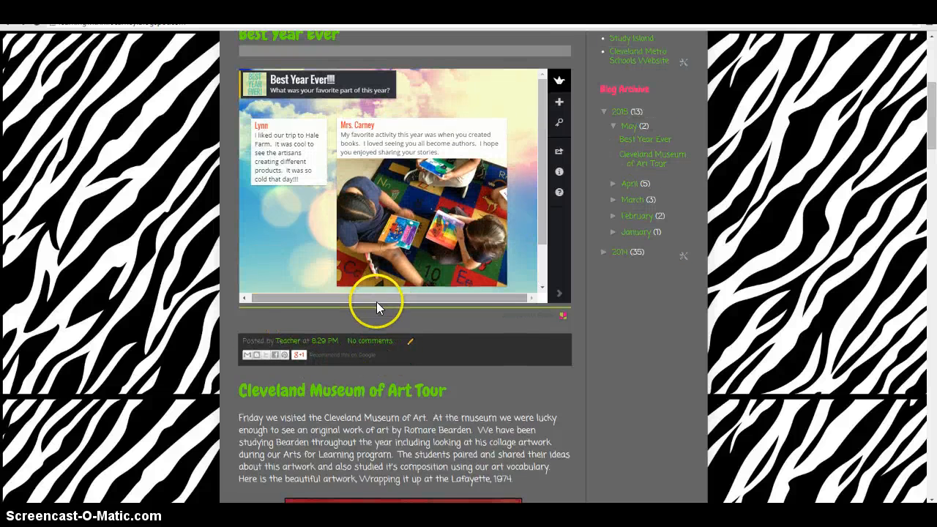
scroll(538, 188, down, 1)
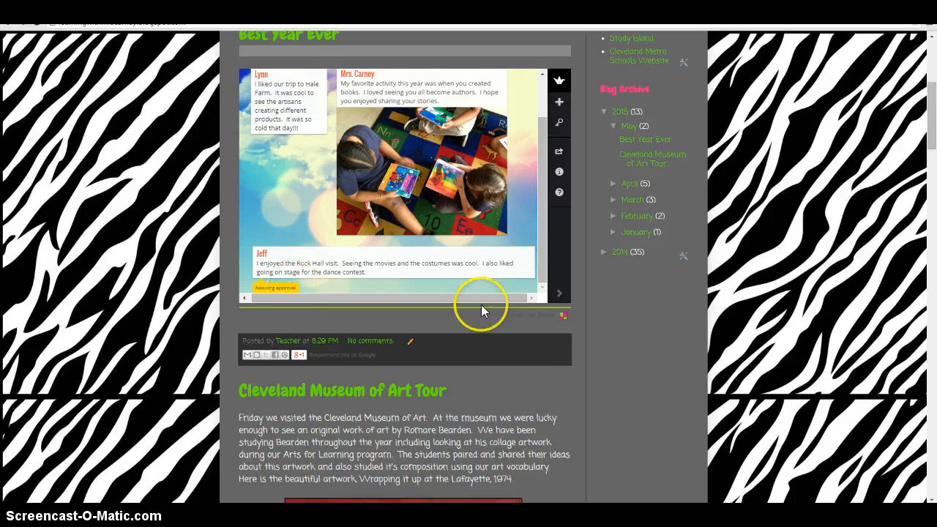
mouse_move(295, 515)
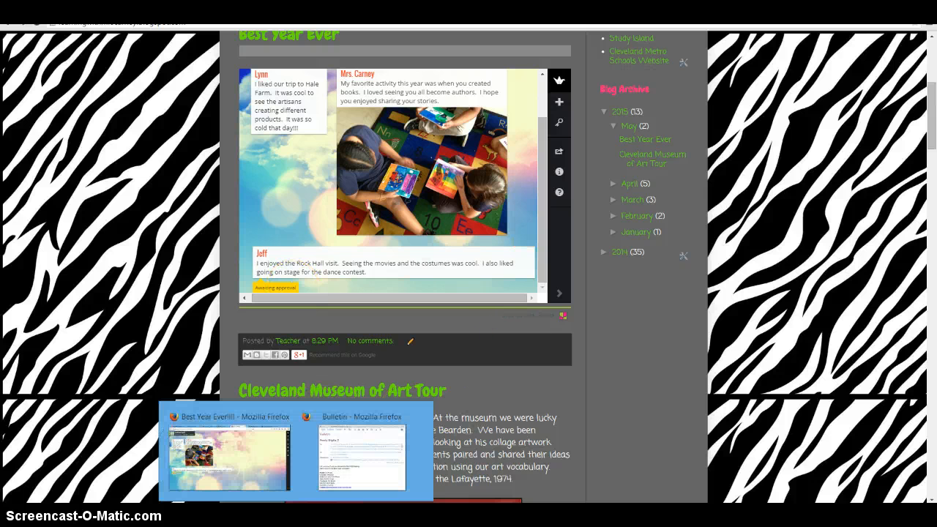
click(253, 453)
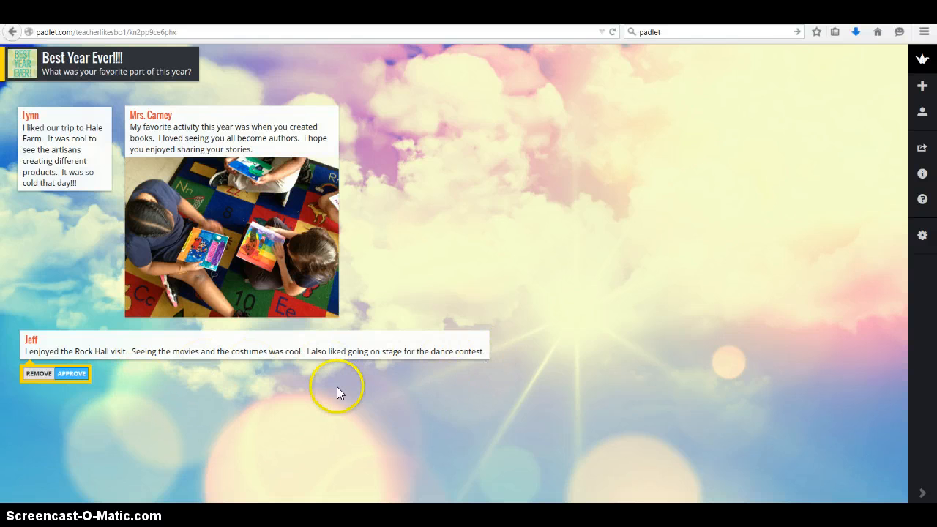
click(72, 375)
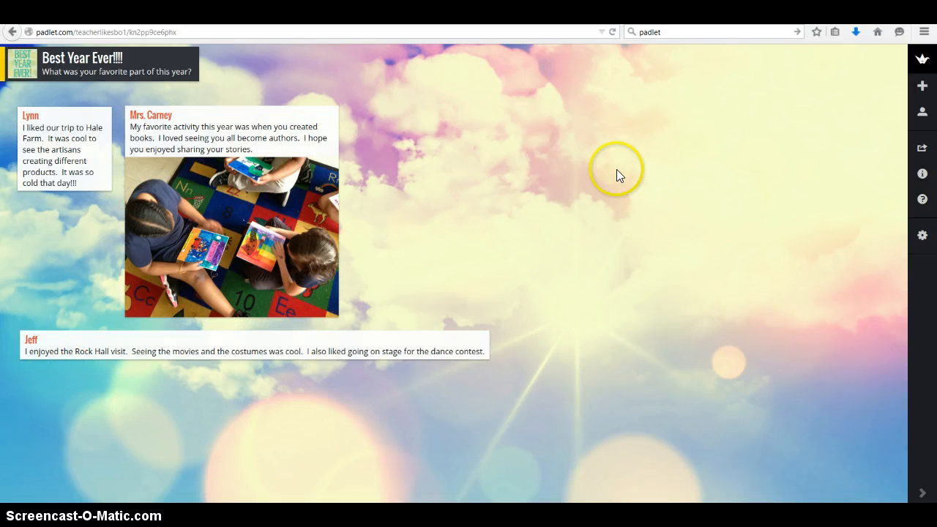